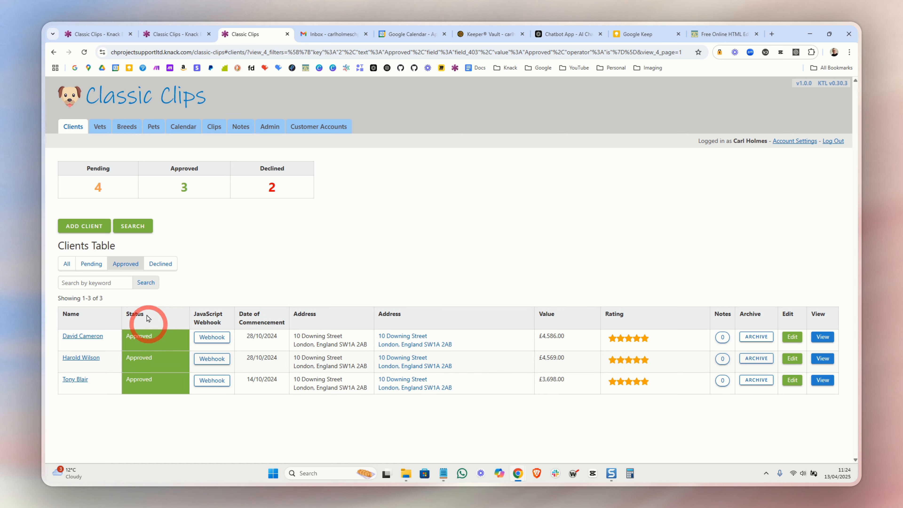
Filter the Clients Table to Declined and change the first listed client's status to Approved
left_click(161, 263)
left_click(171, 346)
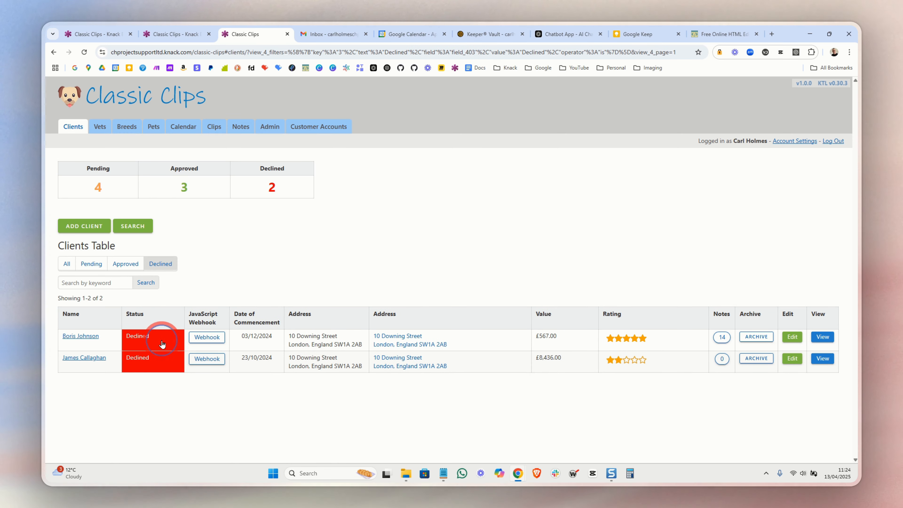
left_click(162, 344)
left_click(103, 292)
left_click(153, 316)
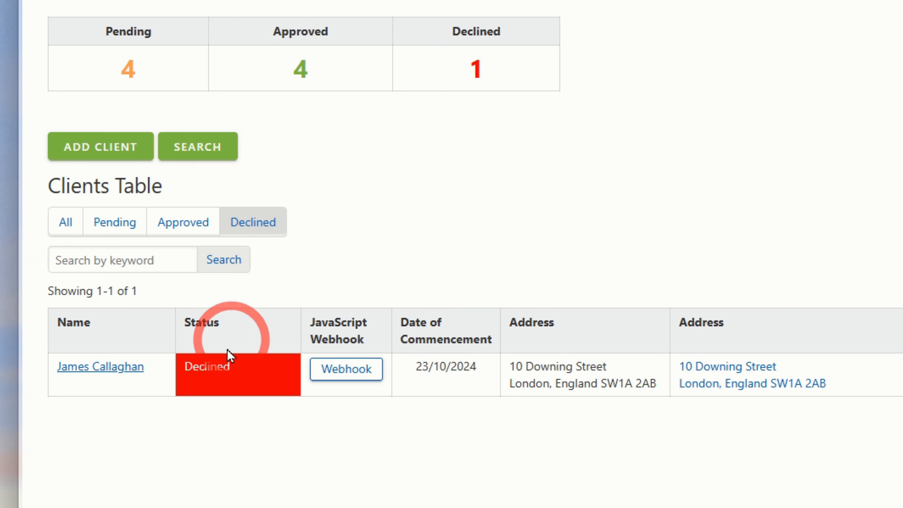
Set the remaining declined client's status to Approved and submit the change
left_click(233, 382)
left_click(170, 282)
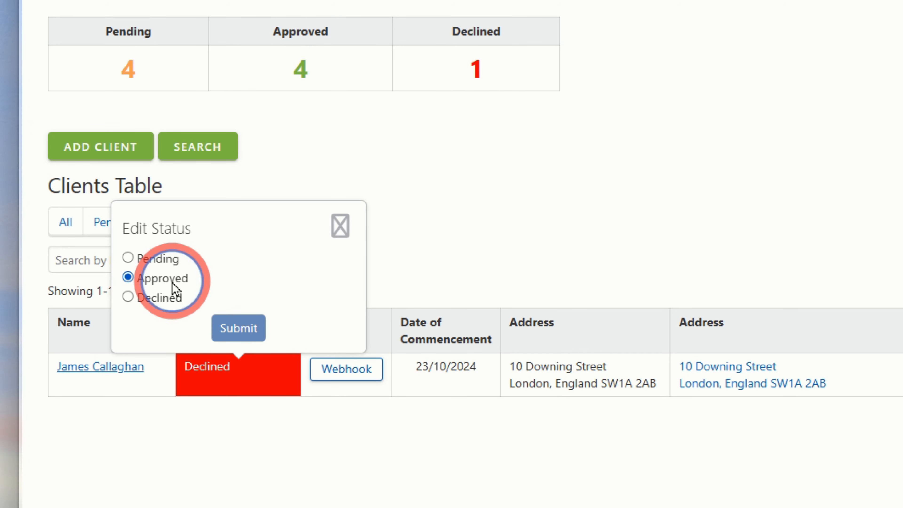
left_click(235, 331)
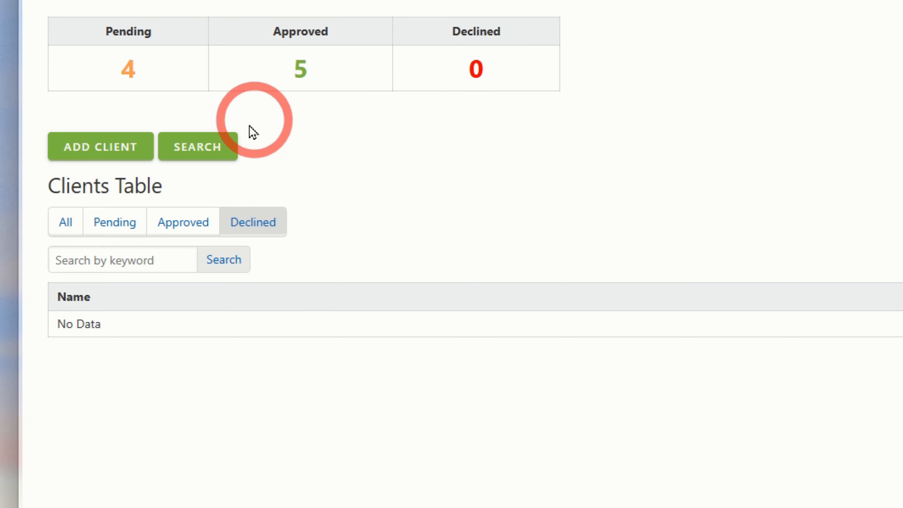
Show all clients in the table, view the first client's details and notes, and return to the client list
left_click(65, 222)
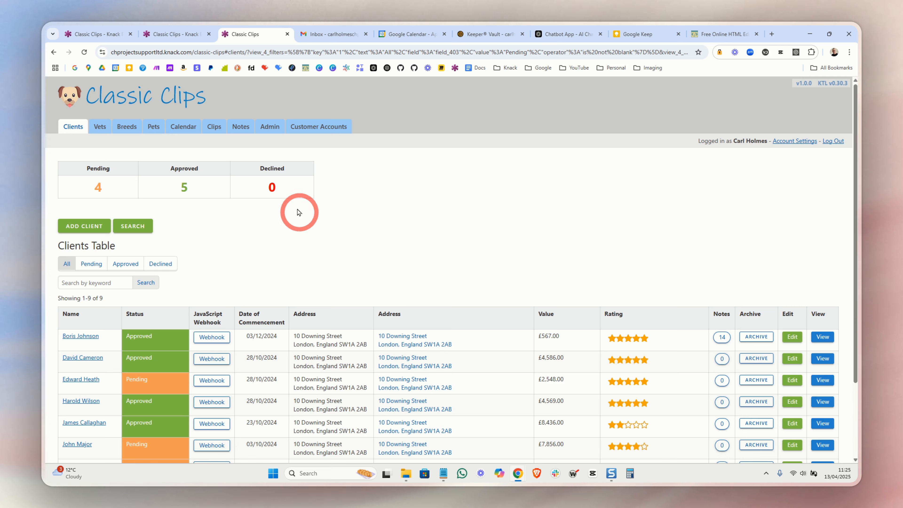
scroll(534, 230, "down", 2)
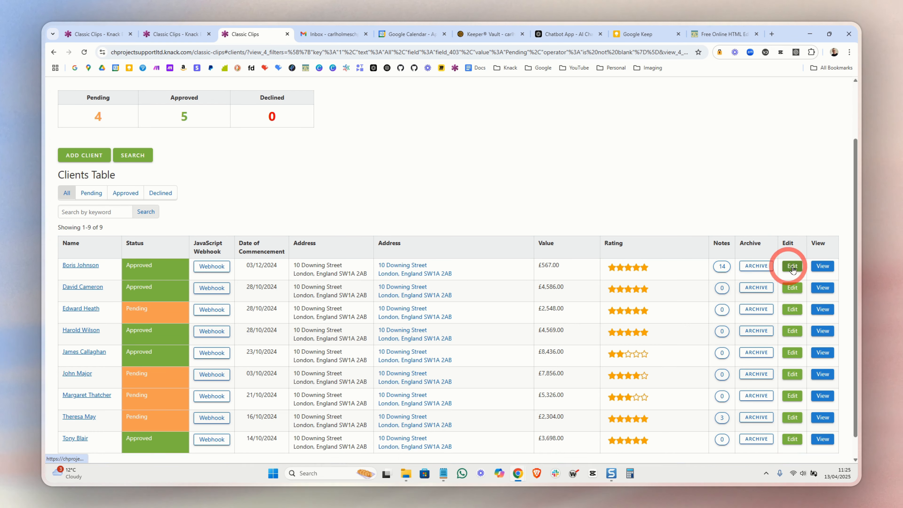
left_click(823, 266)
scroll(367, 284, "down", 15)
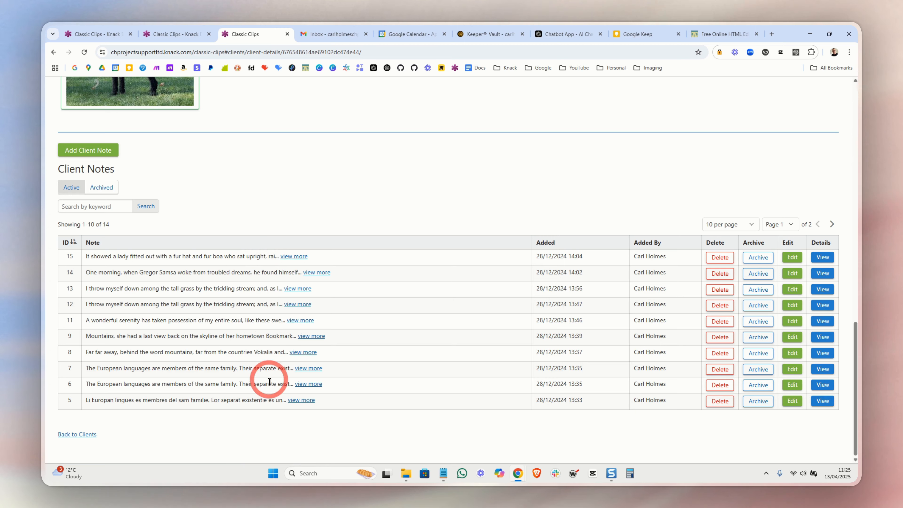
key("alt+Left")
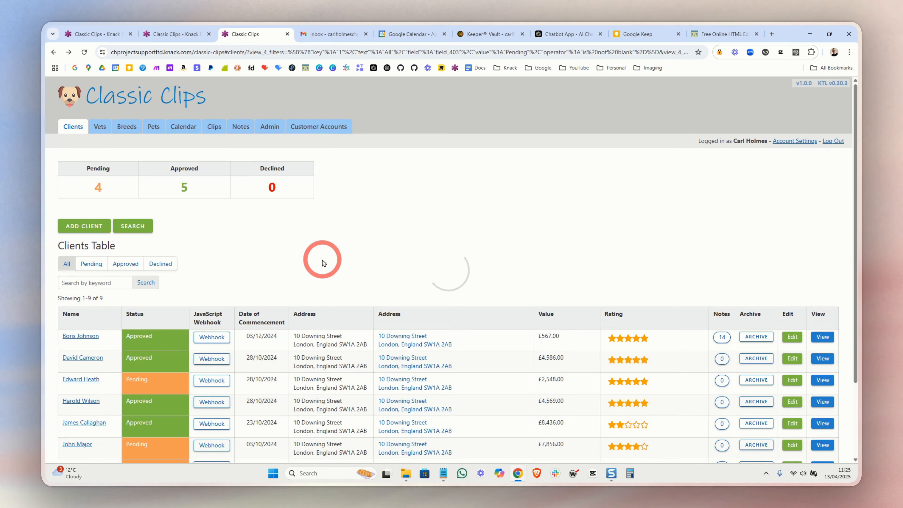
scroll(312, 268, "down", 2)
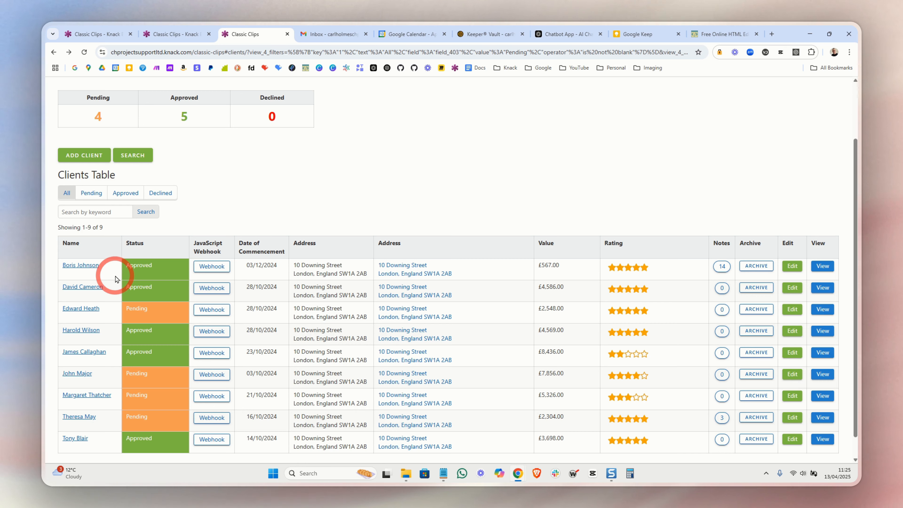
scroll(313, 191, "up", 2)
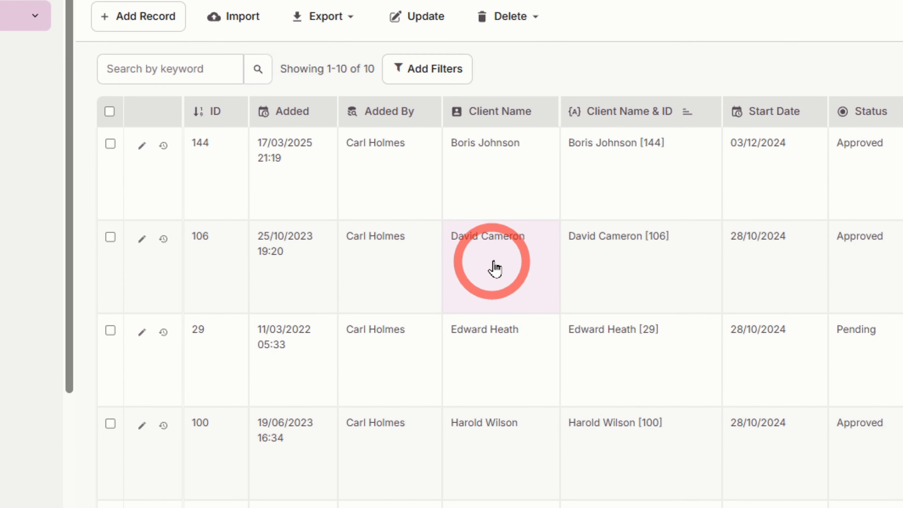
In the Knack builder's Client records, inspect the Project Status Total connection options for the first record
scroll(555, 255, "right", 10)
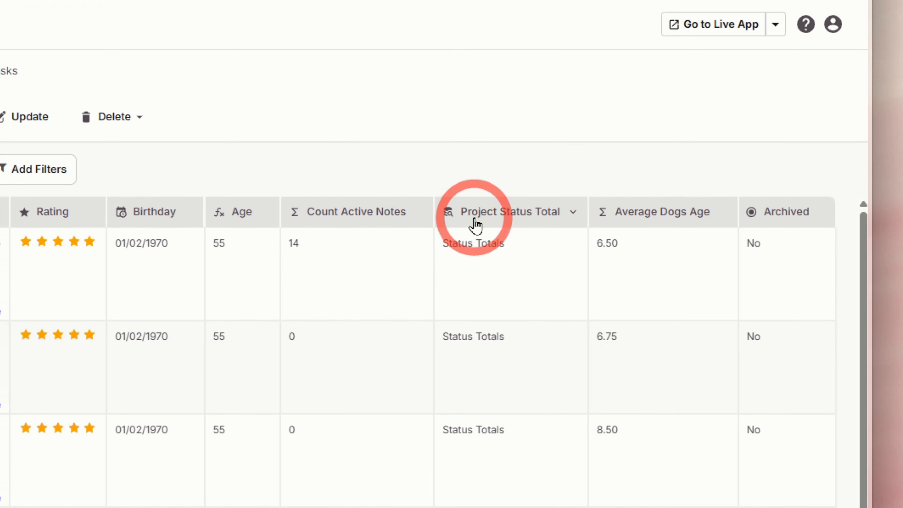
left_click(509, 249)
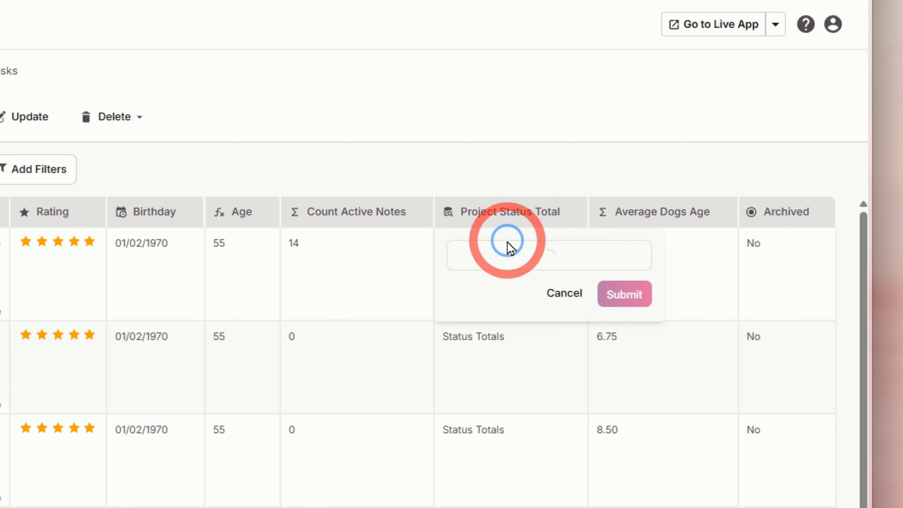
left_click(504, 258)
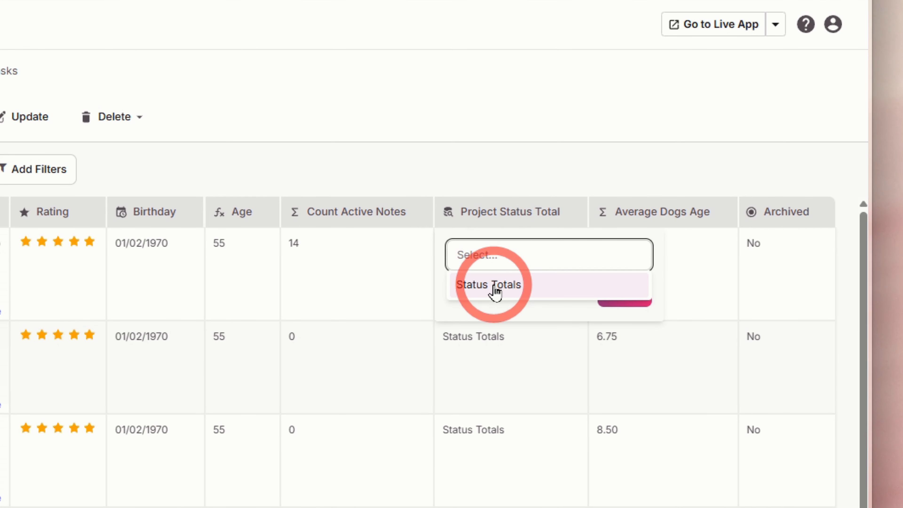
left_click(487, 287)
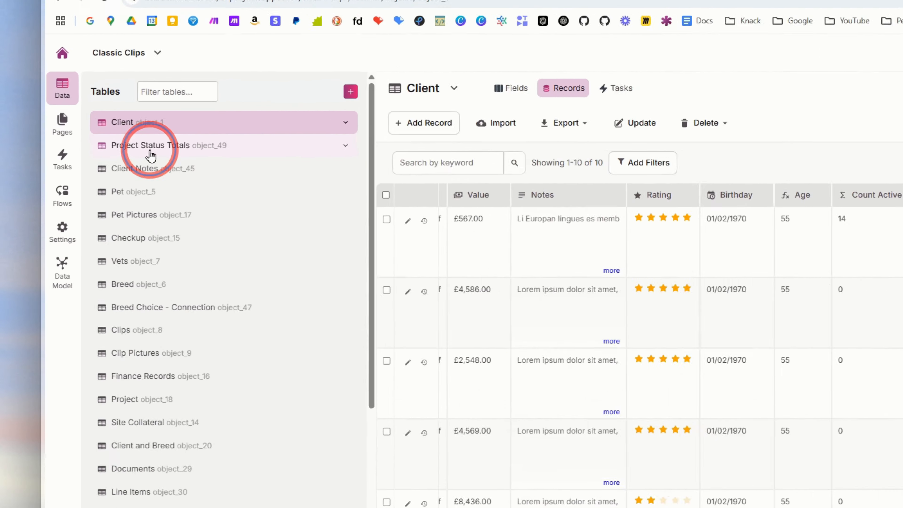
Open the Project Status Totals records and examine the Count Pending field's data type, connection and formula filter
left_click(107, 156)
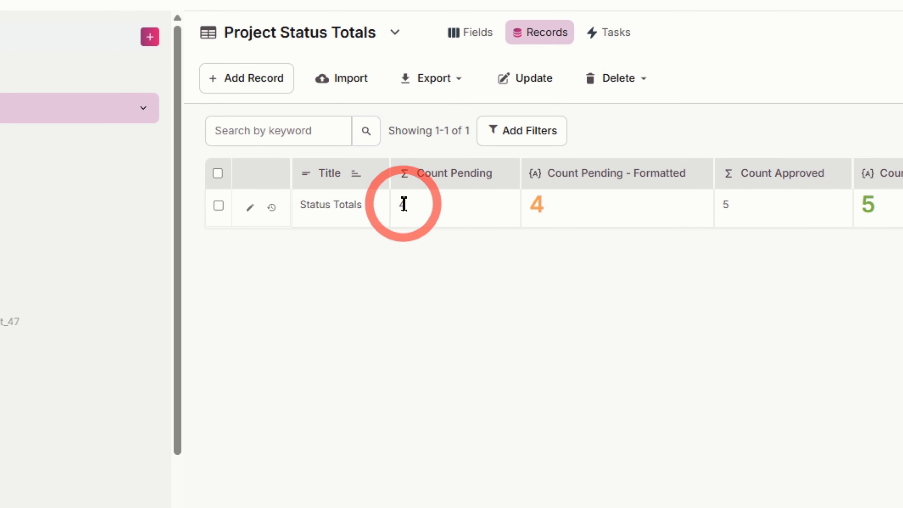
mouse_move(506, 186)
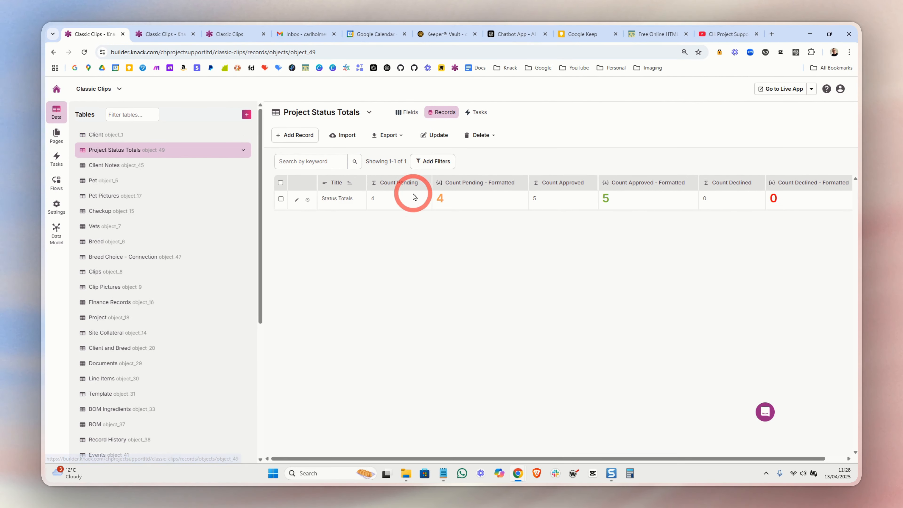
left_click(423, 182)
left_click(423, 194)
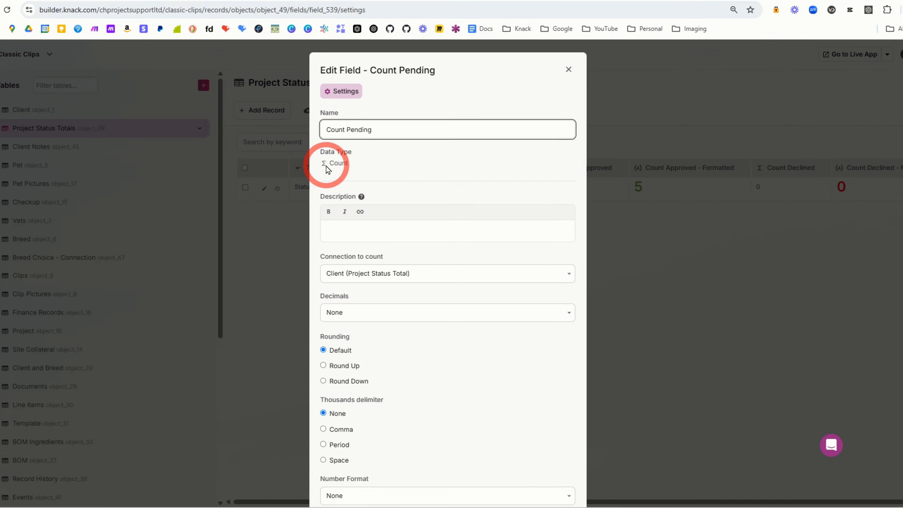
double_click(360, 179)
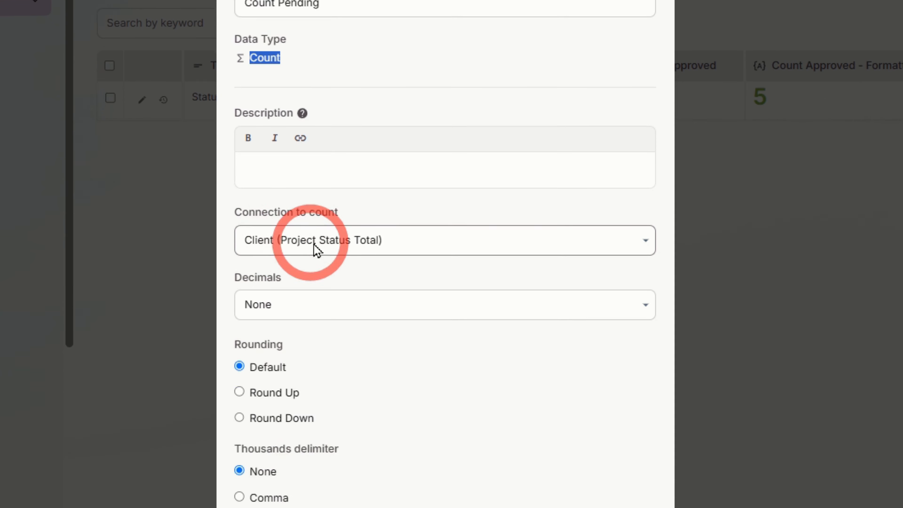
scroll(363, 80, "down", 5)
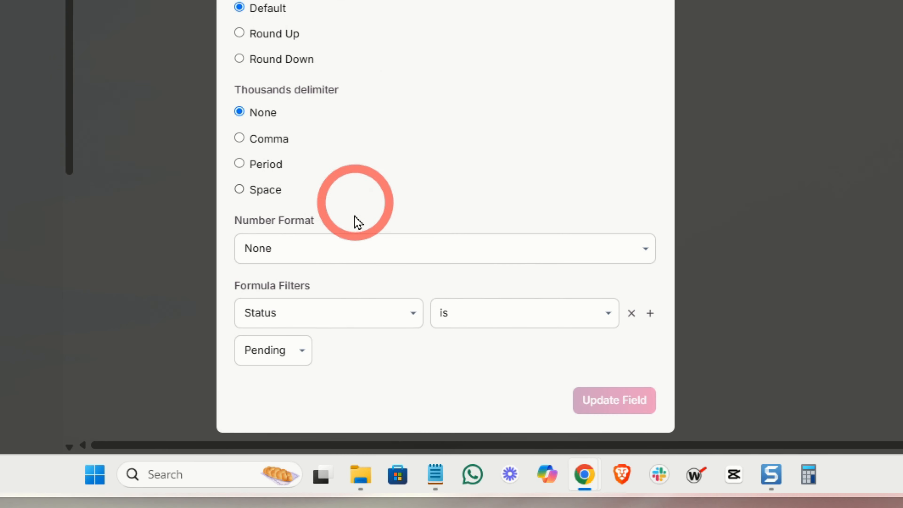
left_click(302, 316)
left_click(300, 320)
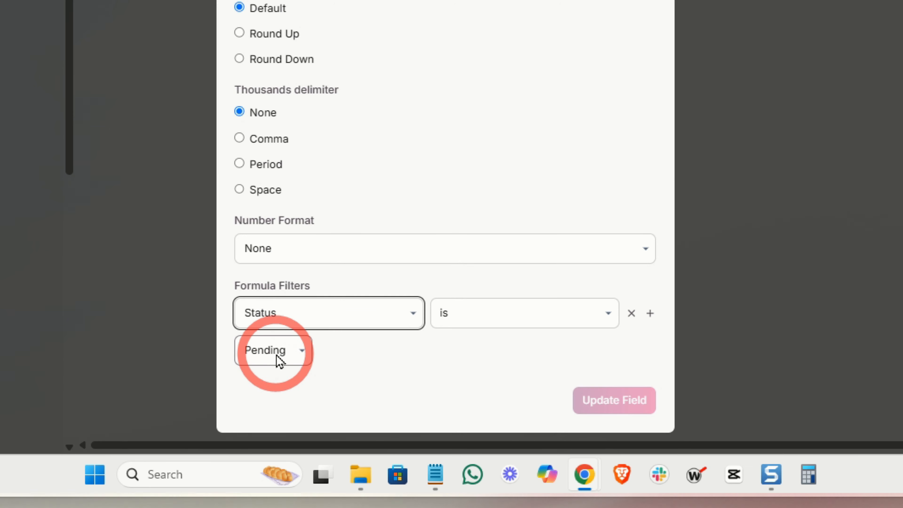
left_click(545, 96)
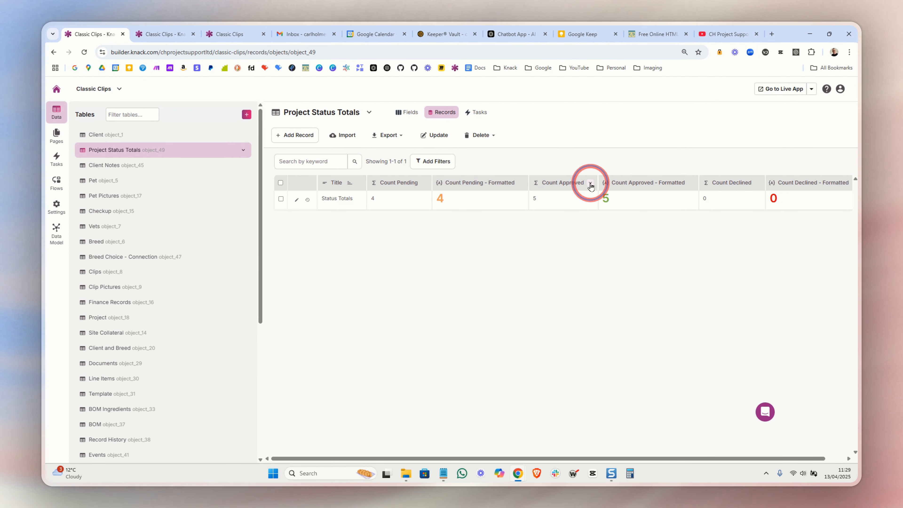
Review the Count Approved field's settings and formula filter, and close them without changes
left_click(591, 191)
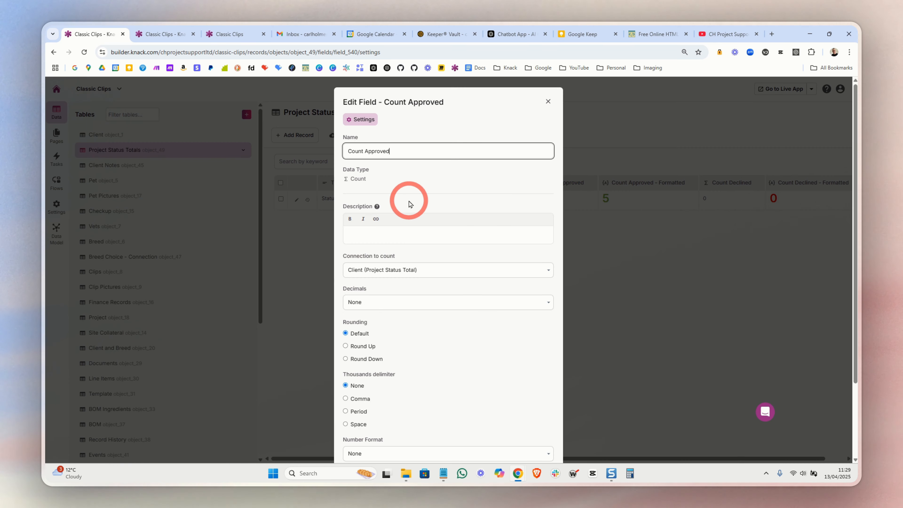
scroll(412, 203, "down", 2)
scroll(423, 288, "down", 1)
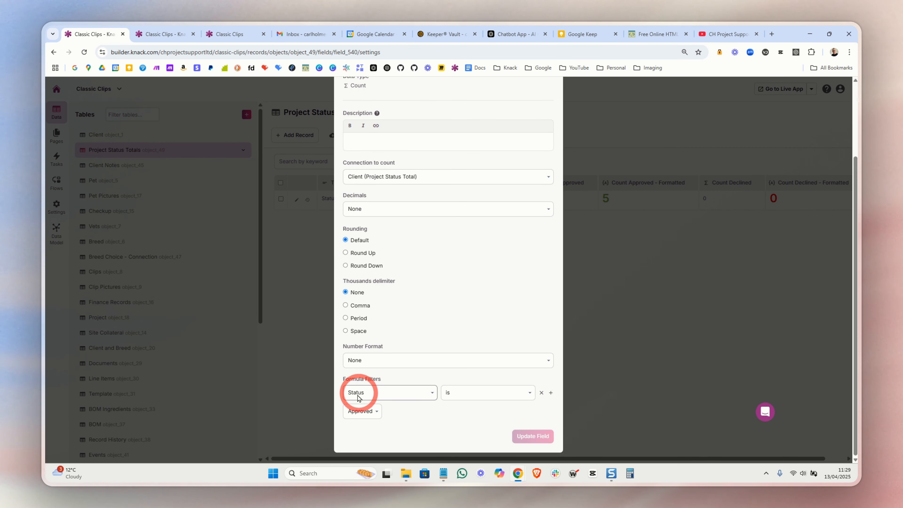
left_click(355, 412)
left_click(357, 412)
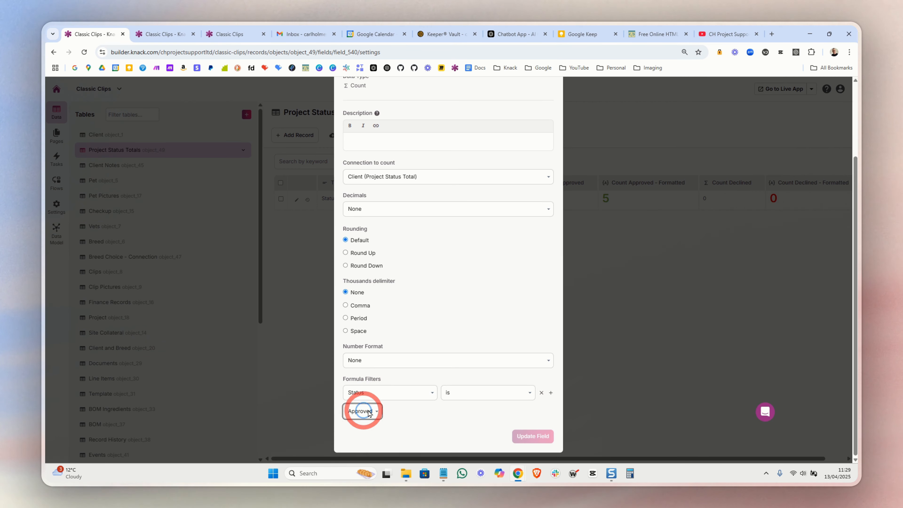
left_click(598, 314)
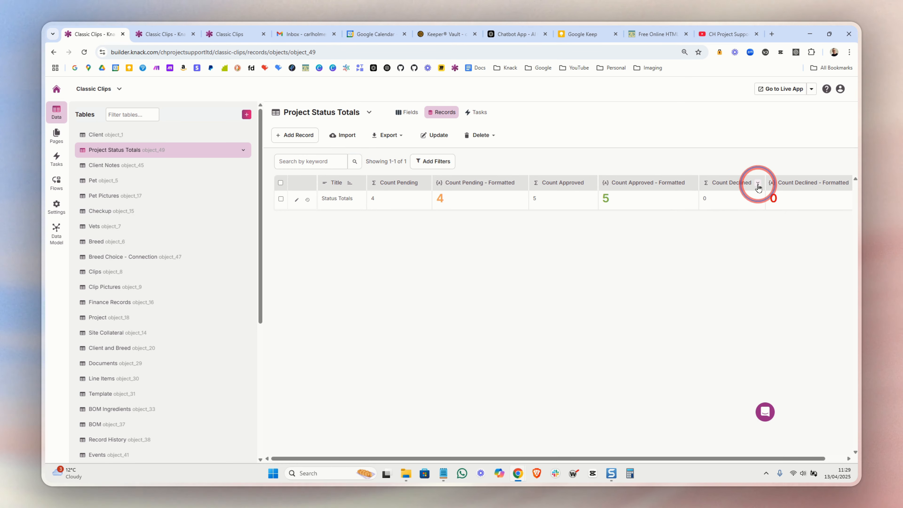
Review the Count Declined field's settings and formula filter, and close them without changes
left_click(744, 193)
scroll(440, 299, "down", 4)
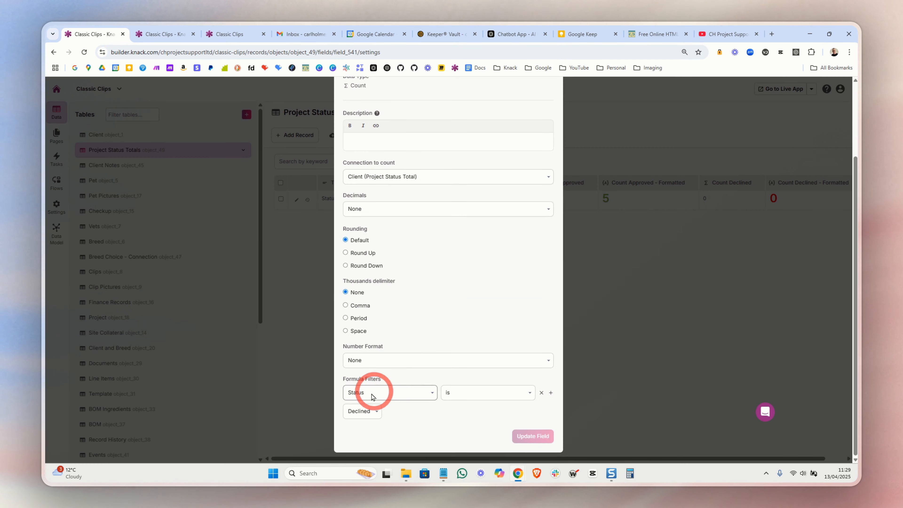
scroll(599, 276, "up", 5)
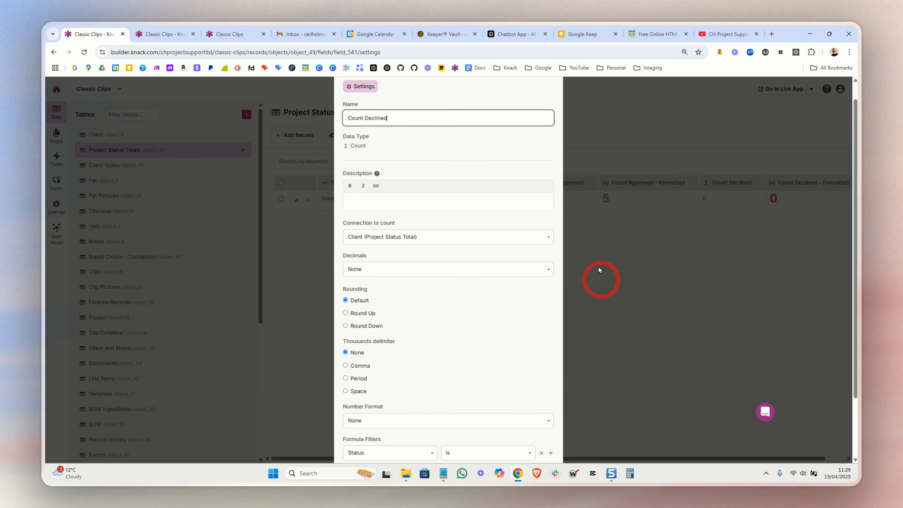
left_click(549, 94)
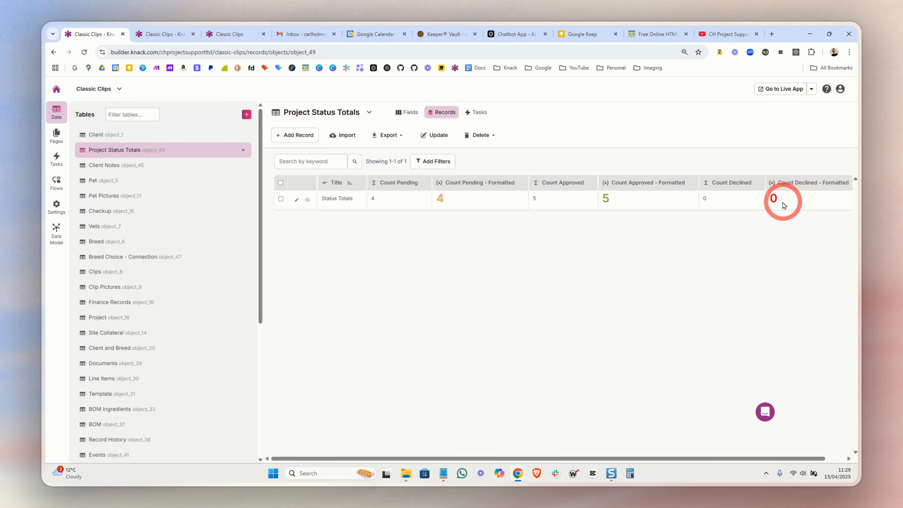
Open the Client table's fields and examine the relationship settings of the Project Status Total connection
left_click(102, 135)
left_click(346, 117)
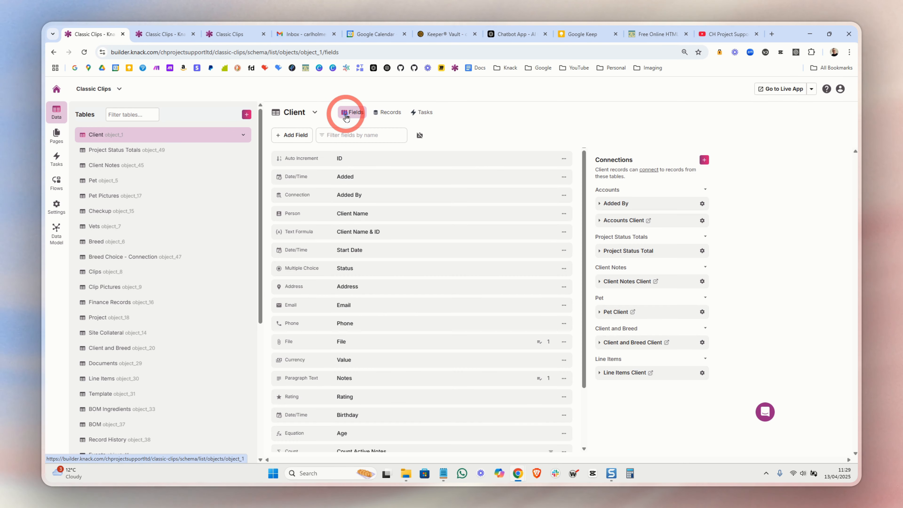
scroll(393, 387, "down", 3)
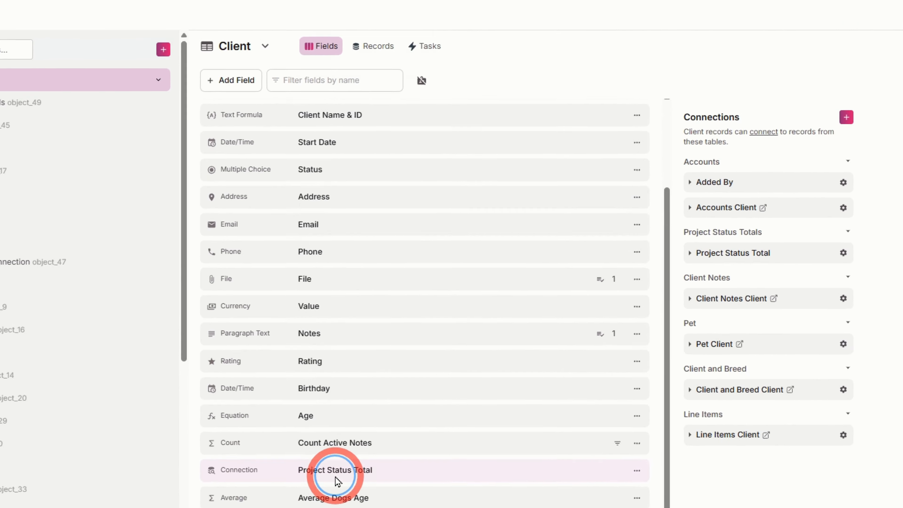
left_click(297, 401)
left_click_drag(332, 309, 556, 313)
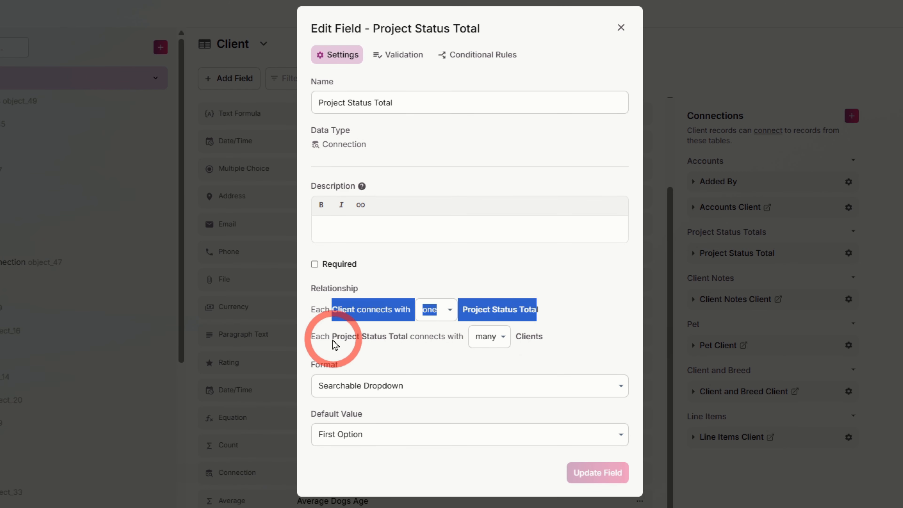
left_click_drag(332, 336, 404, 340)
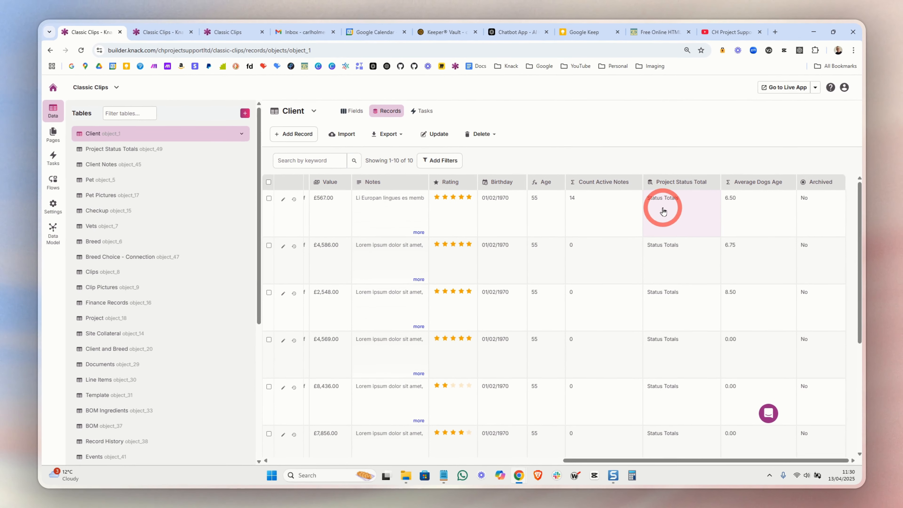
Check which Project Status Total records the first Client record can connect to
left_click(671, 201)
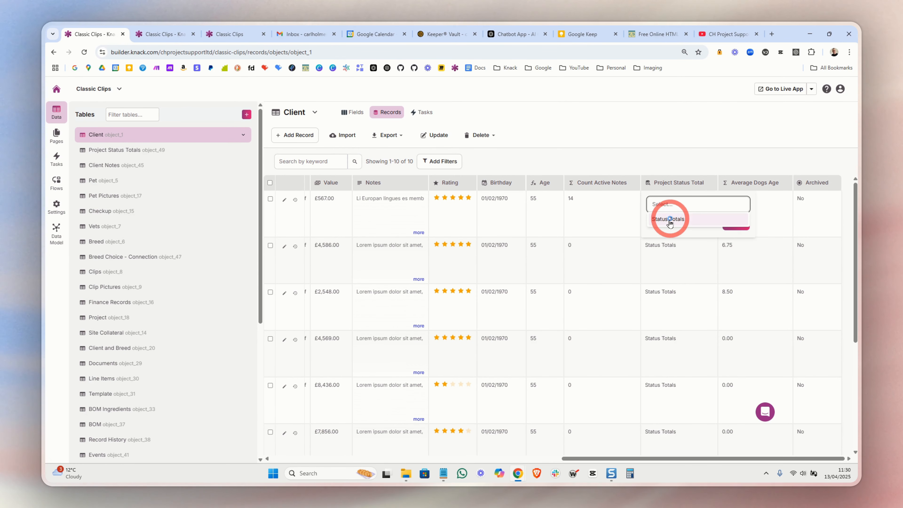
left_click(671, 161)
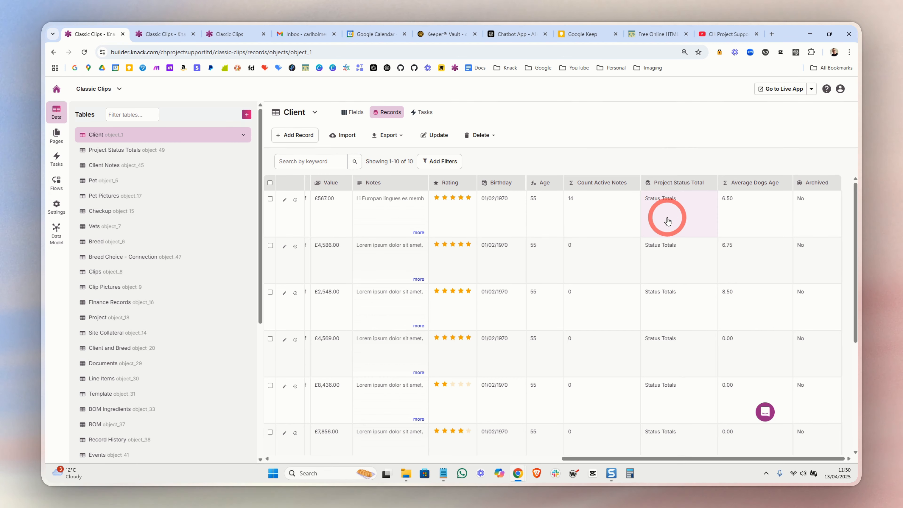
left_click(667, 217)
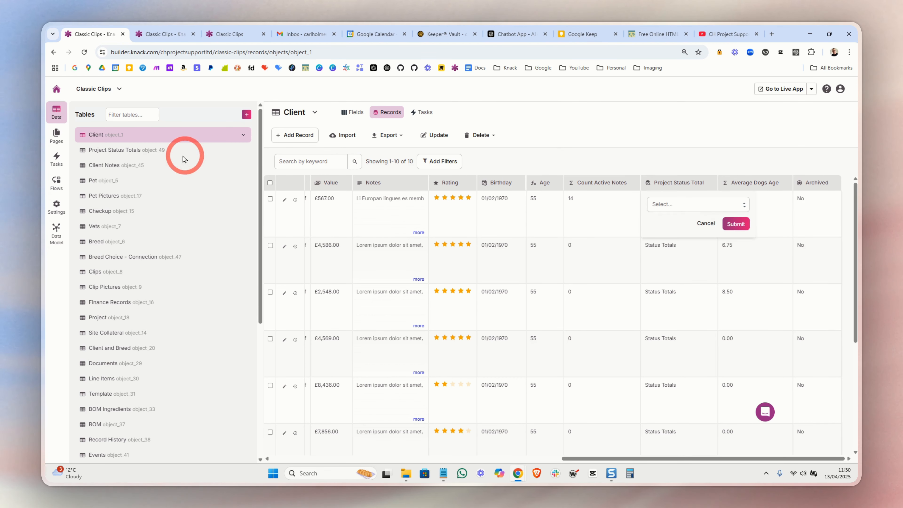
Open the Project Status Totals table, and switch to the live app to open its Add Client form
left_click(131, 150)
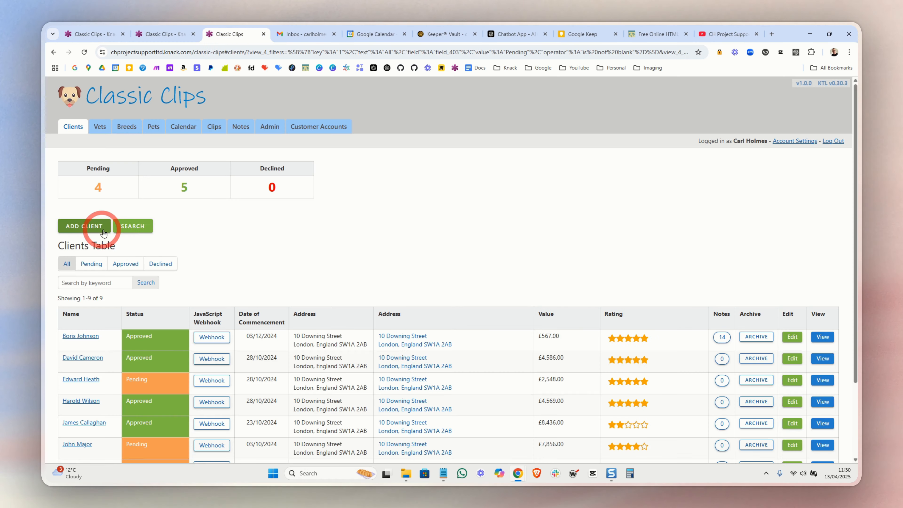
left_click(84, 226)
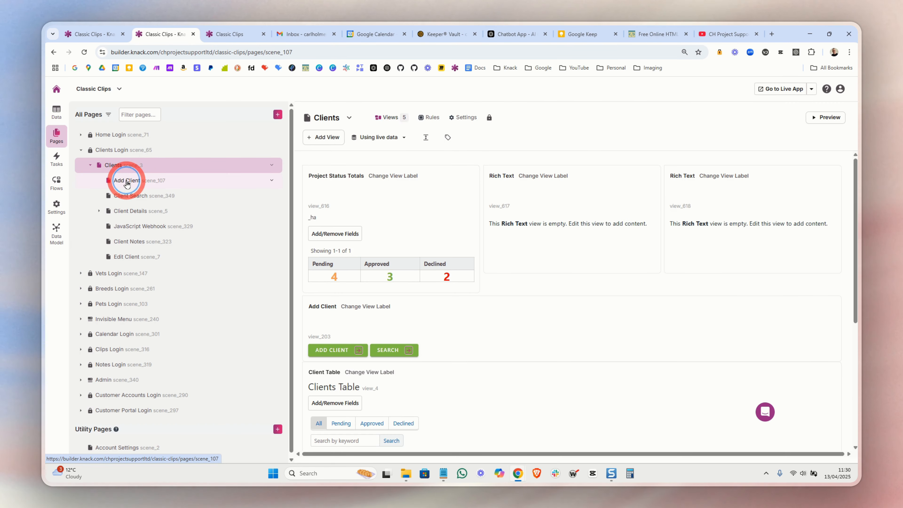
Open the record actions of the form on the Add Client page in the Knack builder
left_click(127, 182)
left_click(422, 213)
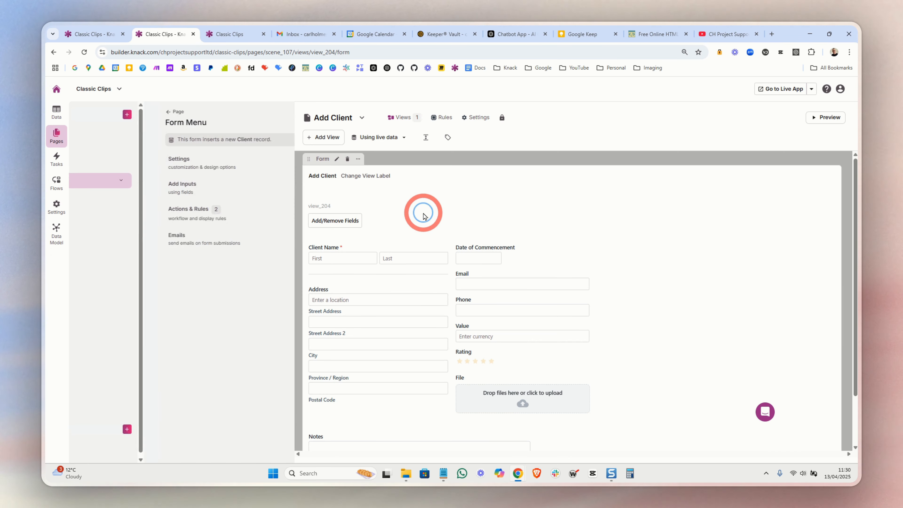
left_click(139, 211)
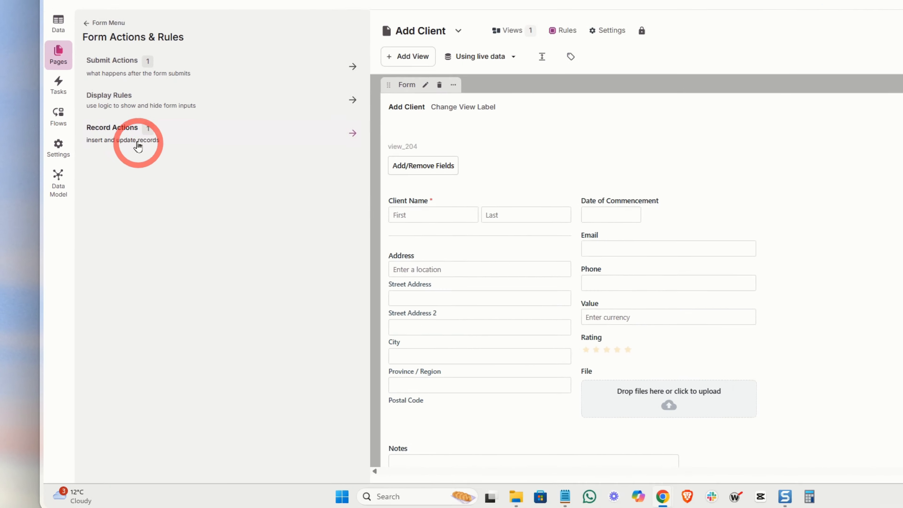
left_click(138, 145)
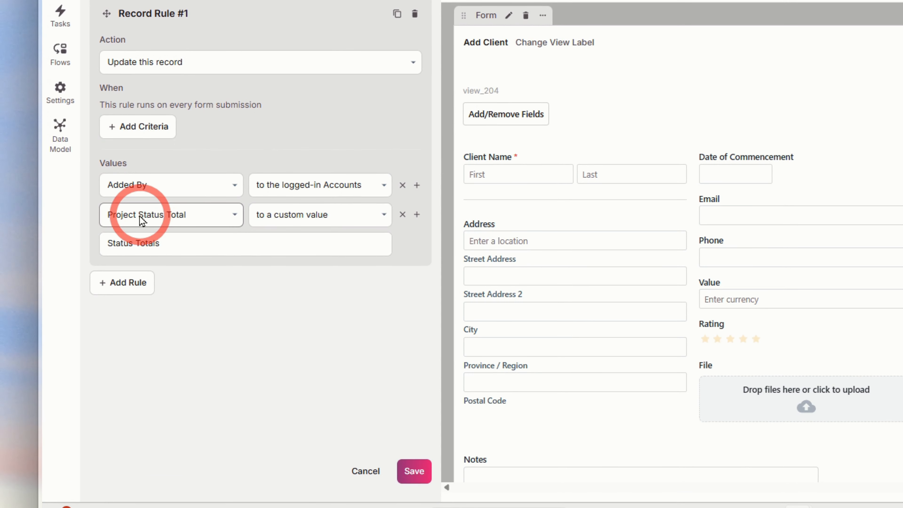
Review the Project Status Total value in Record Rule #1 and check which records its custom value can use
left_click(138, 224)
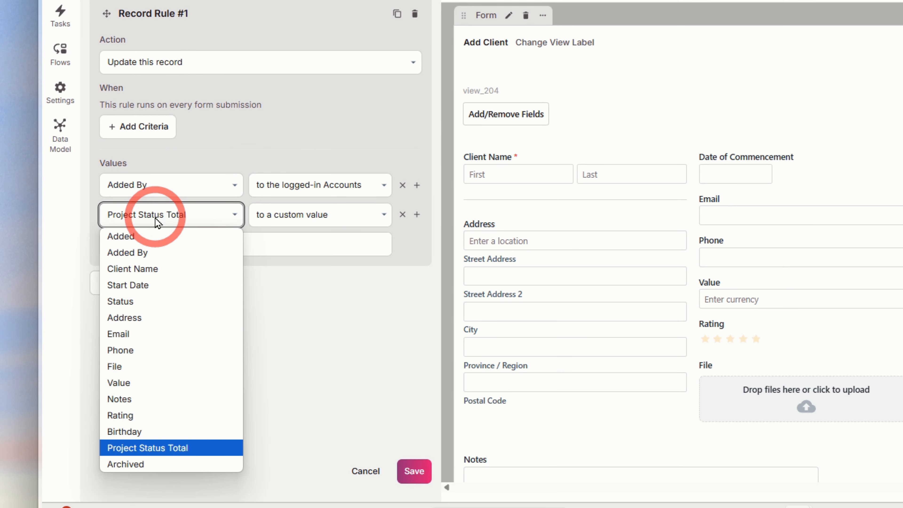
left_click(158, 449)
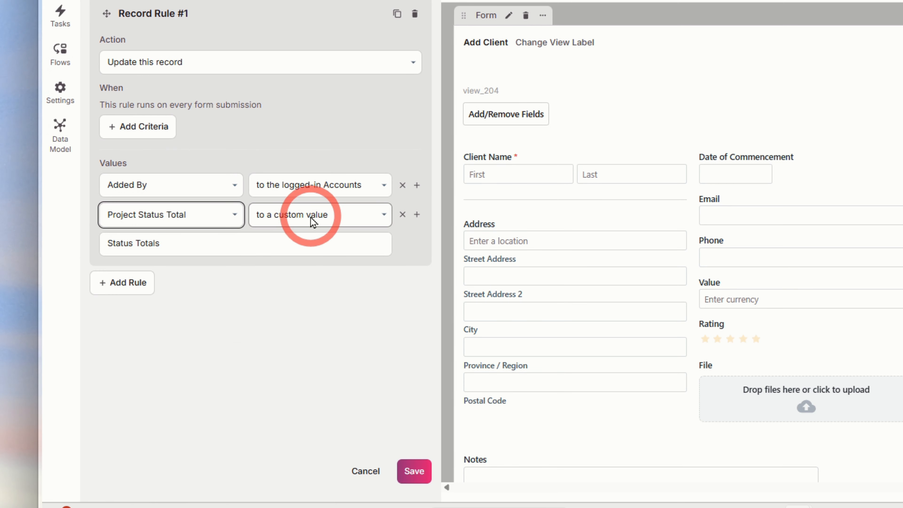
left_click(233, 242)
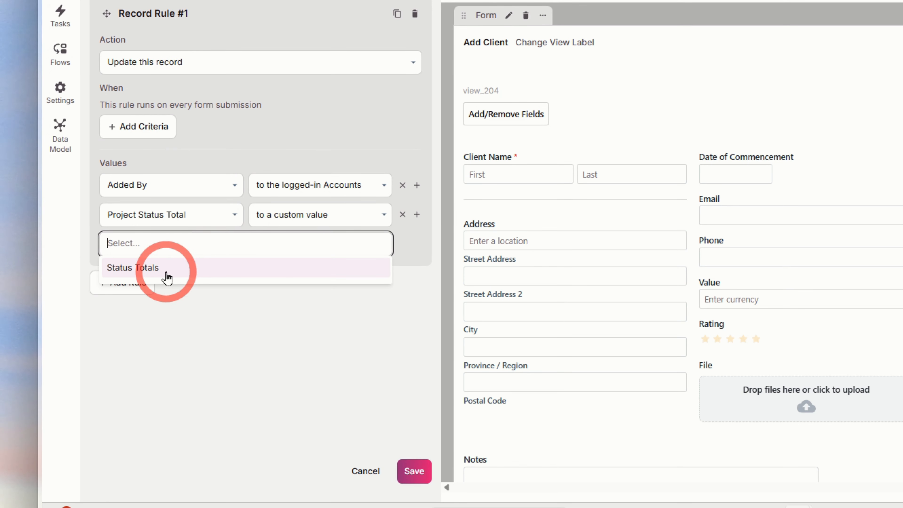
Submit a new client named Kier Starmer in the live app and find it in the Clients Table
left_click(346, 137)
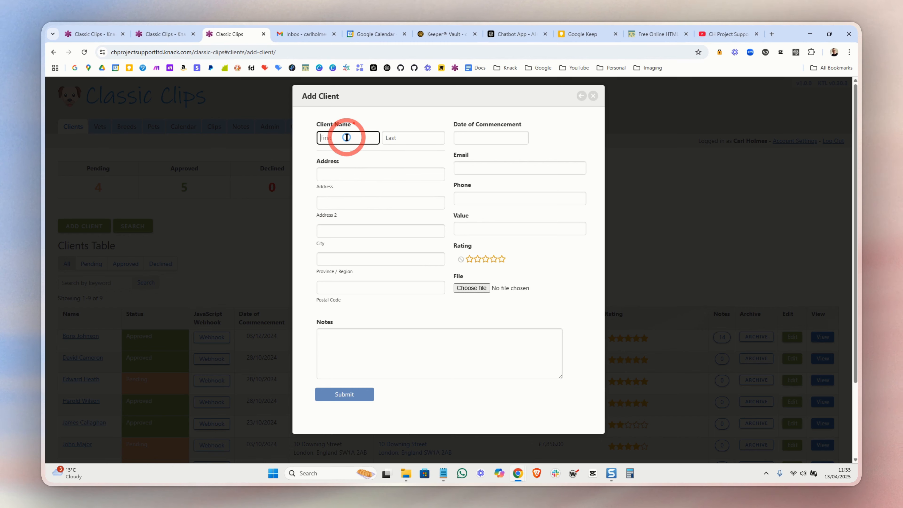
type("Kier")
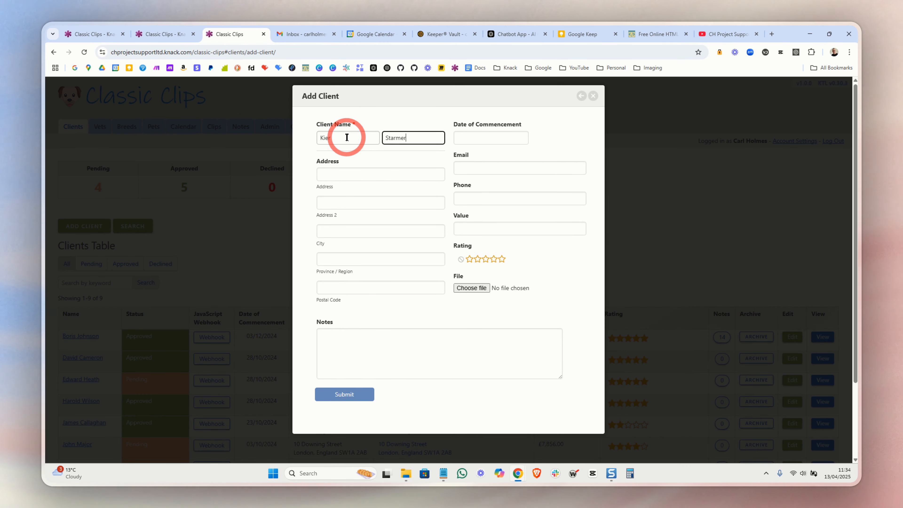
left_click(340, 395)
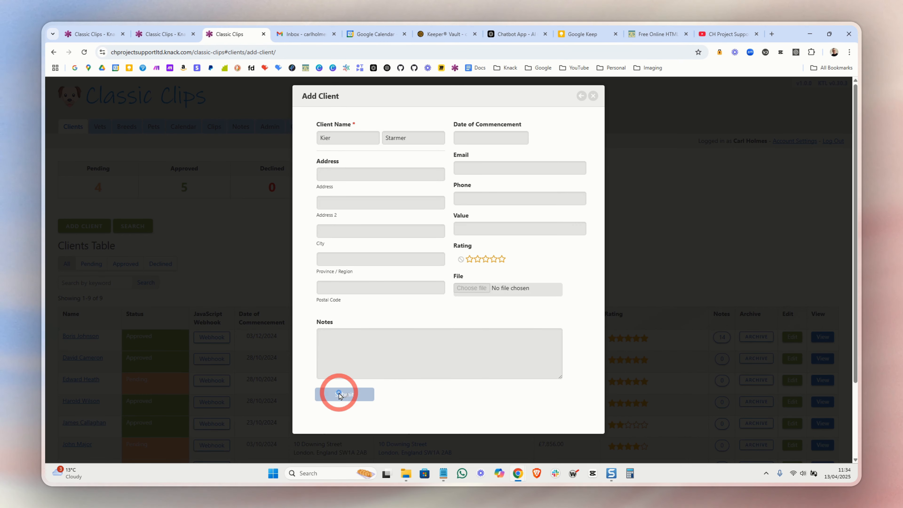
scroll(222, 334, "down", 3)
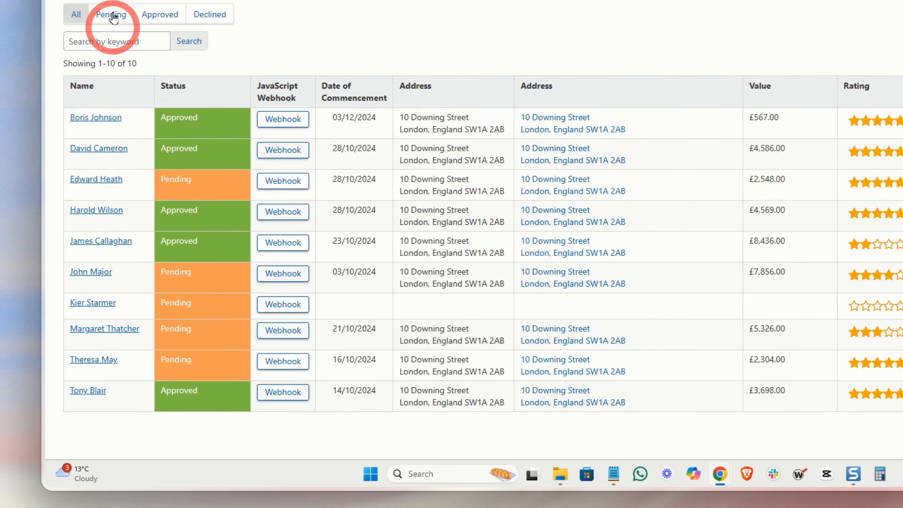
Check the new client's Project Status Total connection in the Client table's records in the builder
left_click(93, 29)
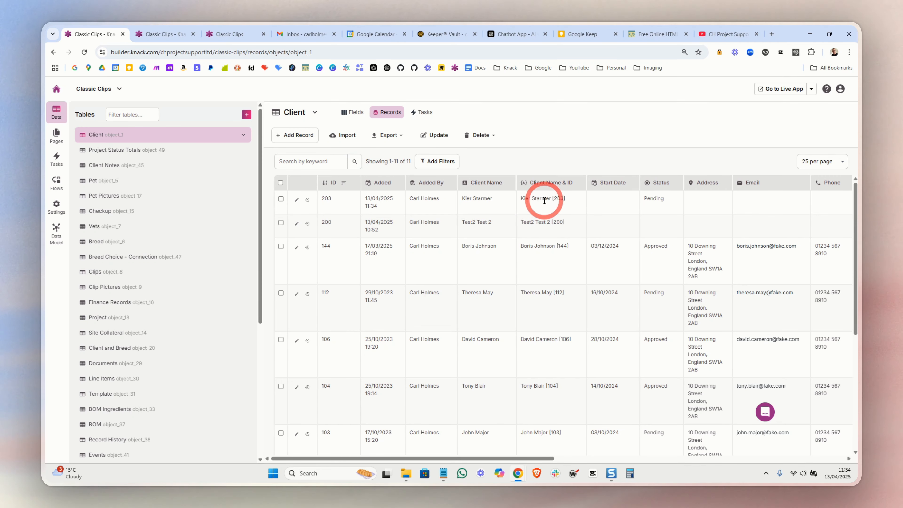
scroll(569, 199, "right", 10)
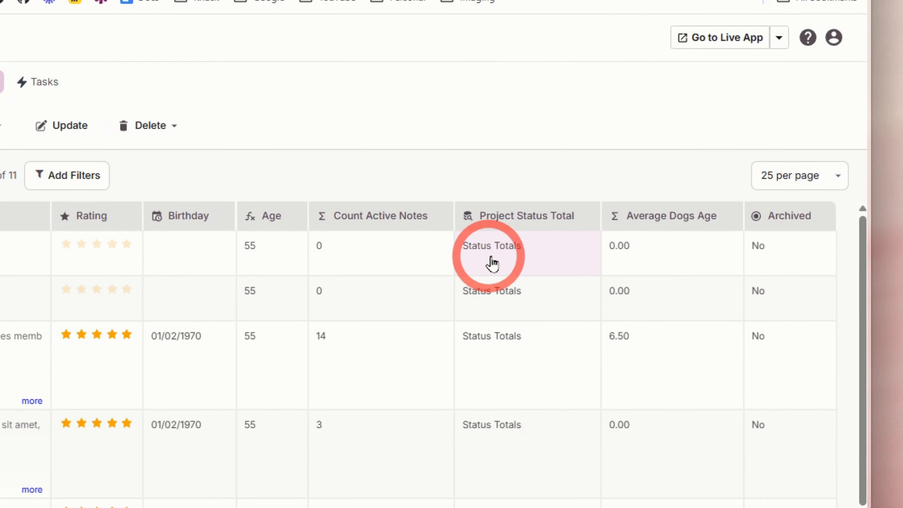
left_click(660, 203)
left_click(476, 264)
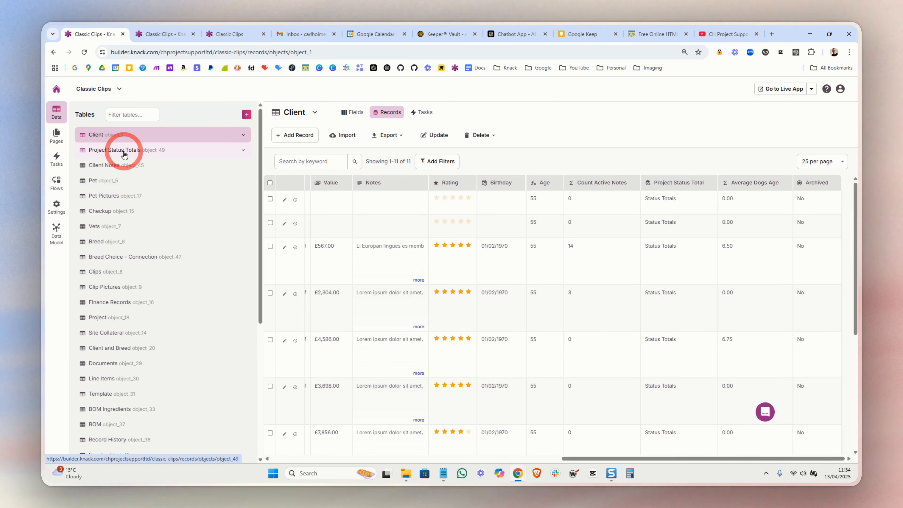
Open the Project Status Totals records and examine the Count Pending - Formatted field's text formula, including its styling and field reference
left_click(121, 148)
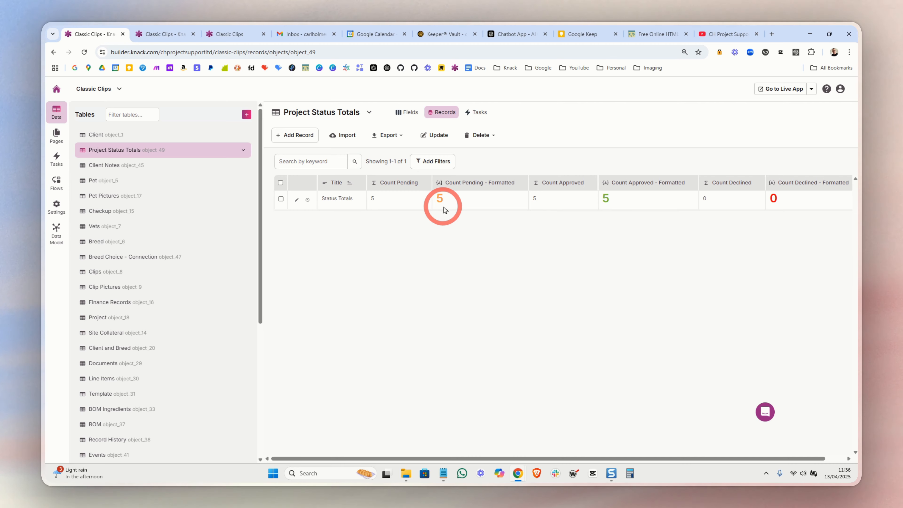
left_click(521, 183)
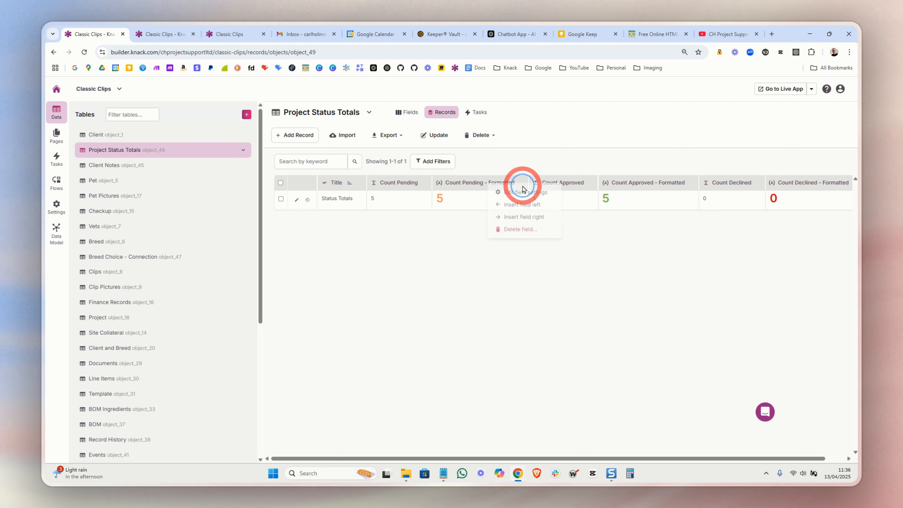
left_click(516, 192)
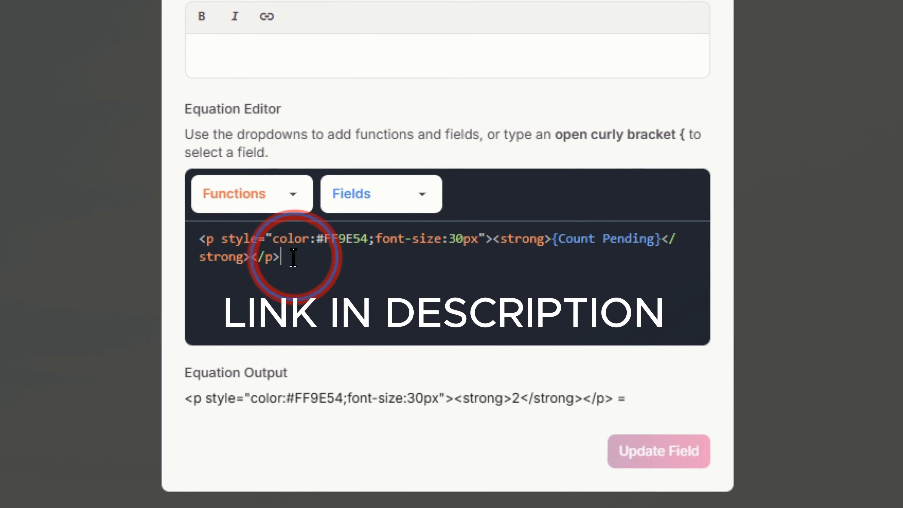
left_click_drag(302, 263, 173, 252)
left_click(508, 281)
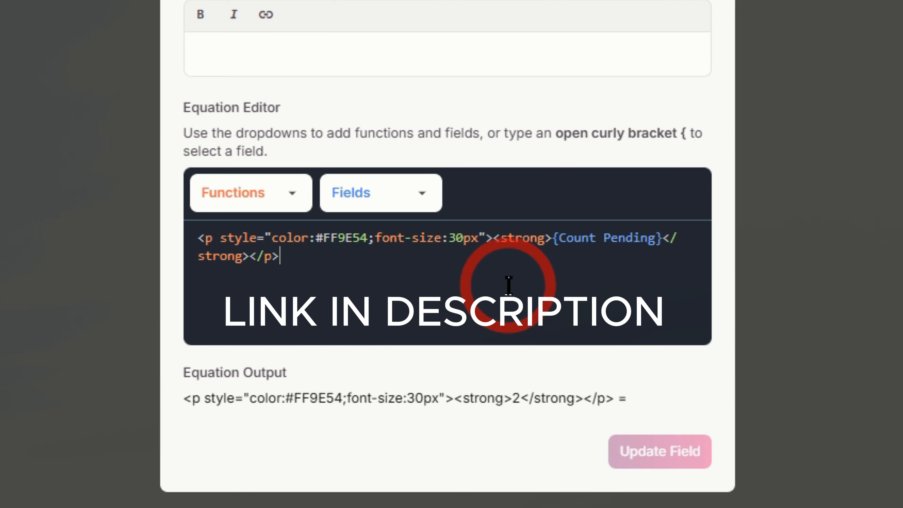
left_click(655, 237)
left_click_drag(656, 238, 610, 258)
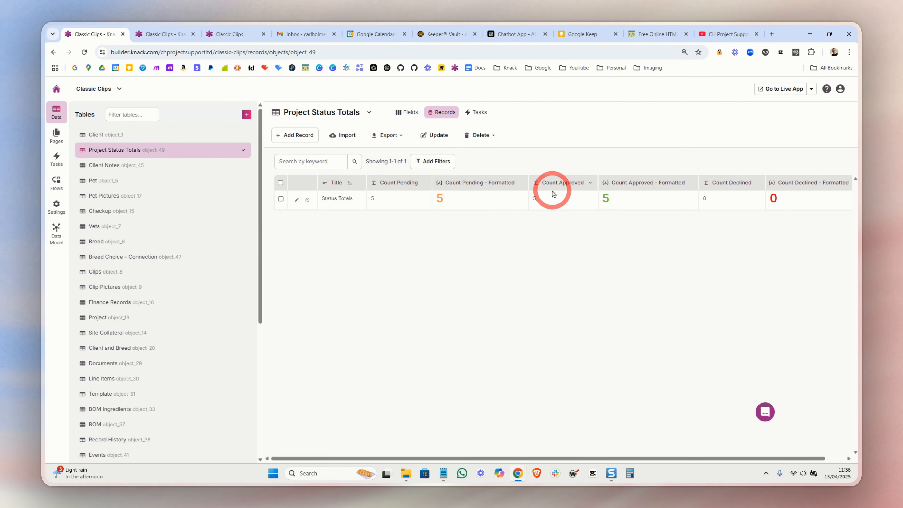
Open the Count Approved - Formatted field's settings and examine the Count Approved reference in its text formula
left_click(688, 183)
left_click(687, 194)
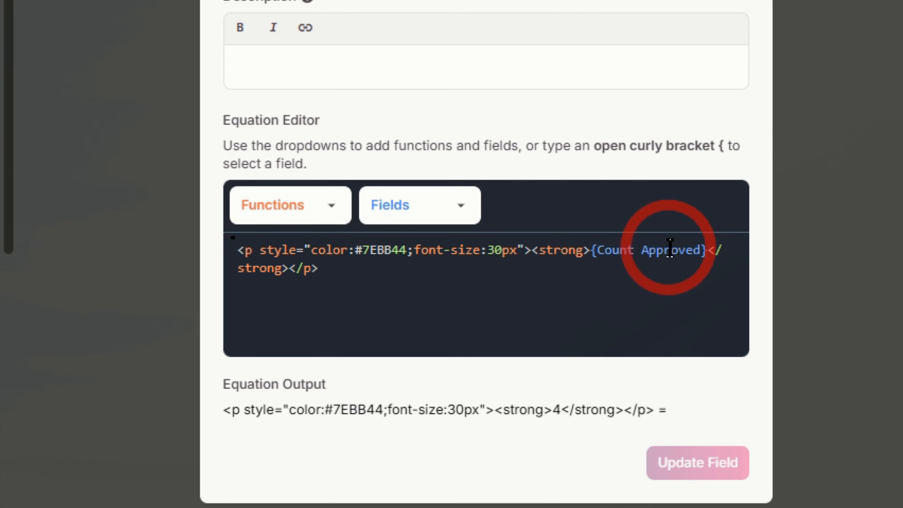
left_click(678, 249)
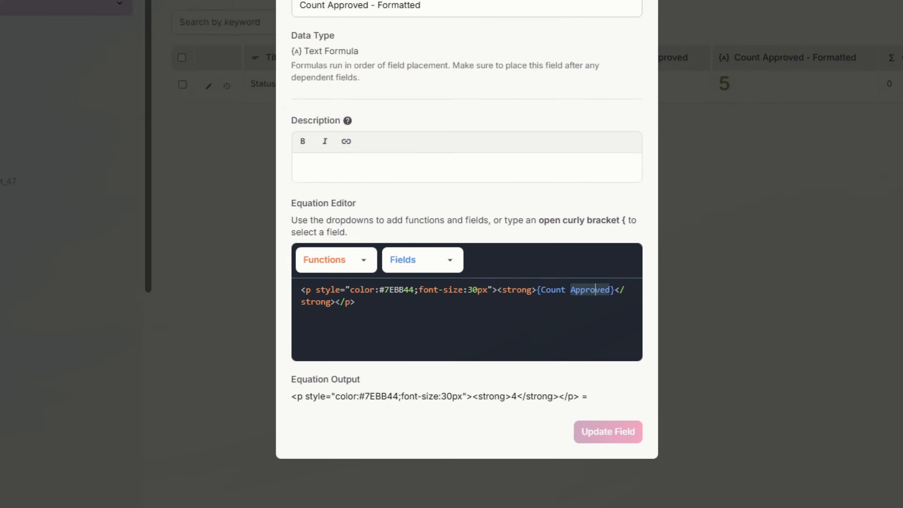